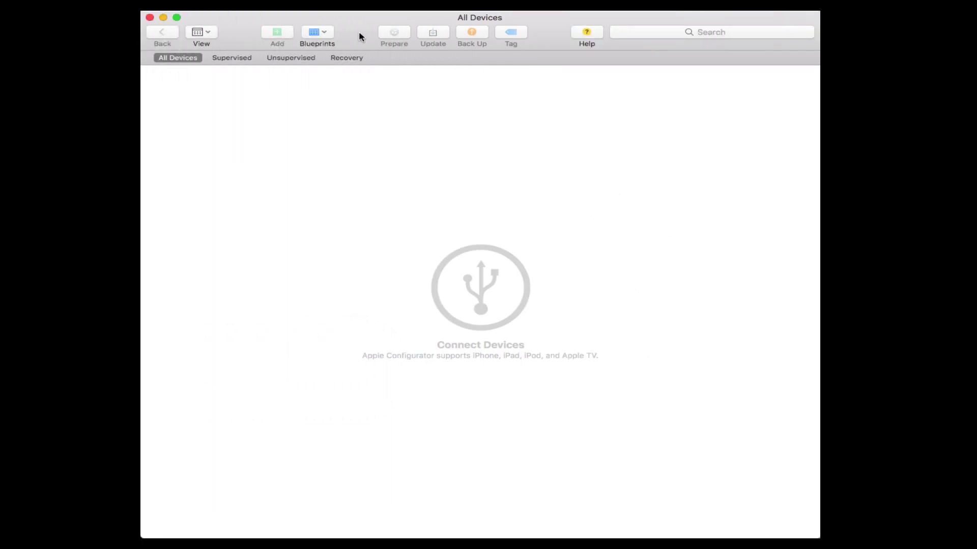
# In the blueprint editor, add a new blueprint named ATW-Meraki2.
pyautogui.click(319, 32)
pyautogui.click(338, 159)
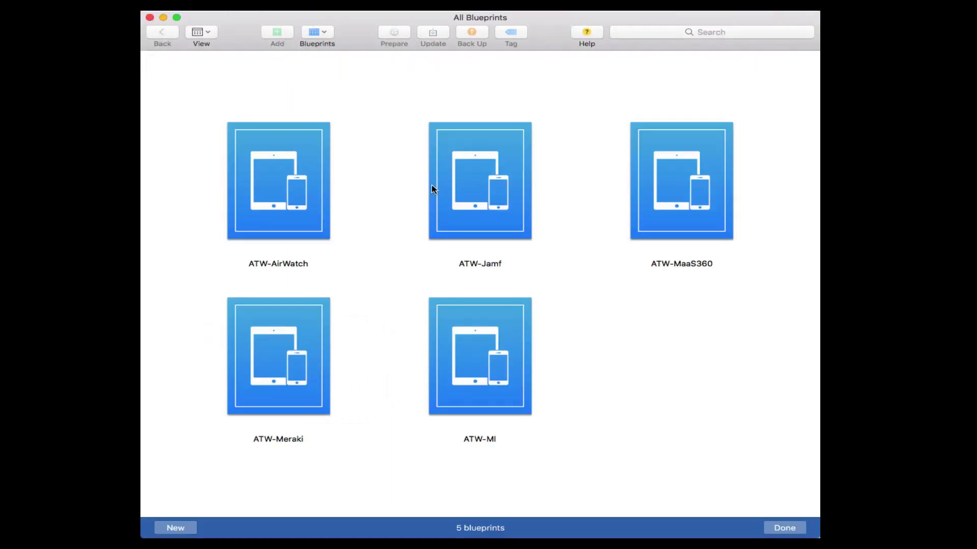
pyautogui.click(176, 529)
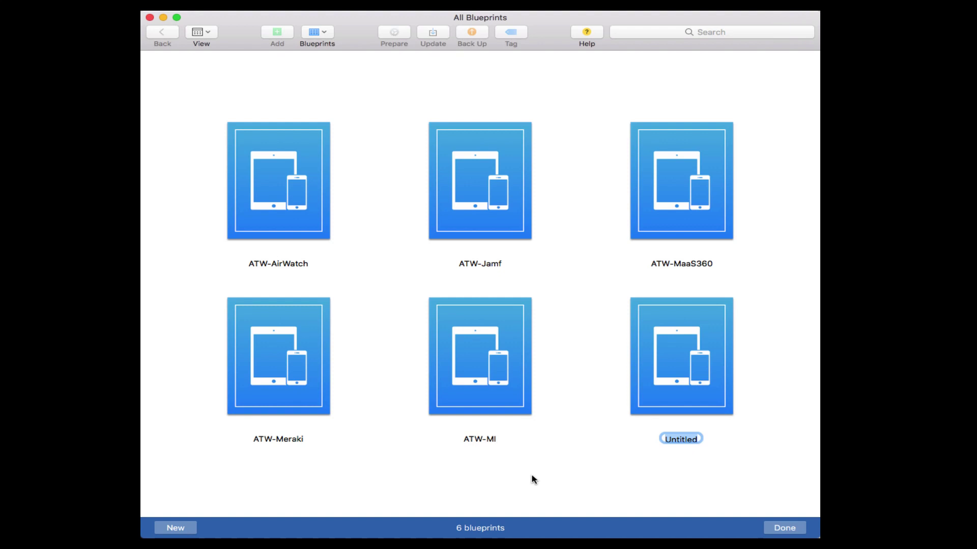
pyautogui.write('ATW-Meraki2')
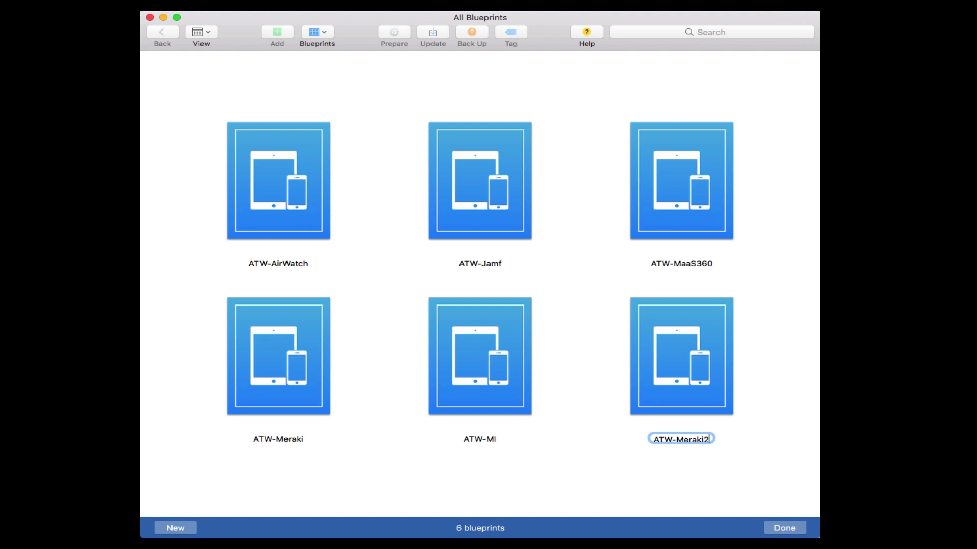
pyautogui.press('Return')
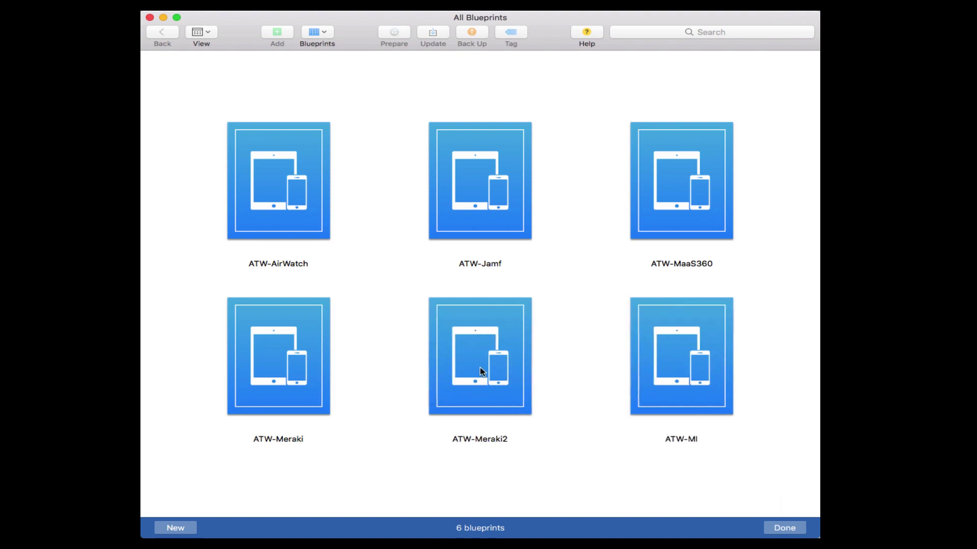
# Prepare ATW-Meraki2 with manual supervised configuration, choosing New Server… for MDM enrollment.
pyautogui.click(480, 367)
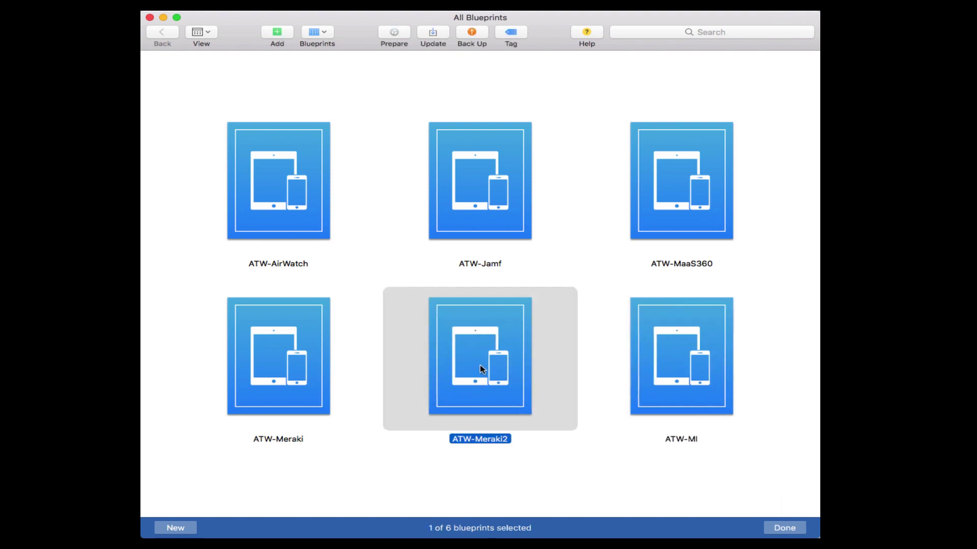
pyautogui.click(396, 34)
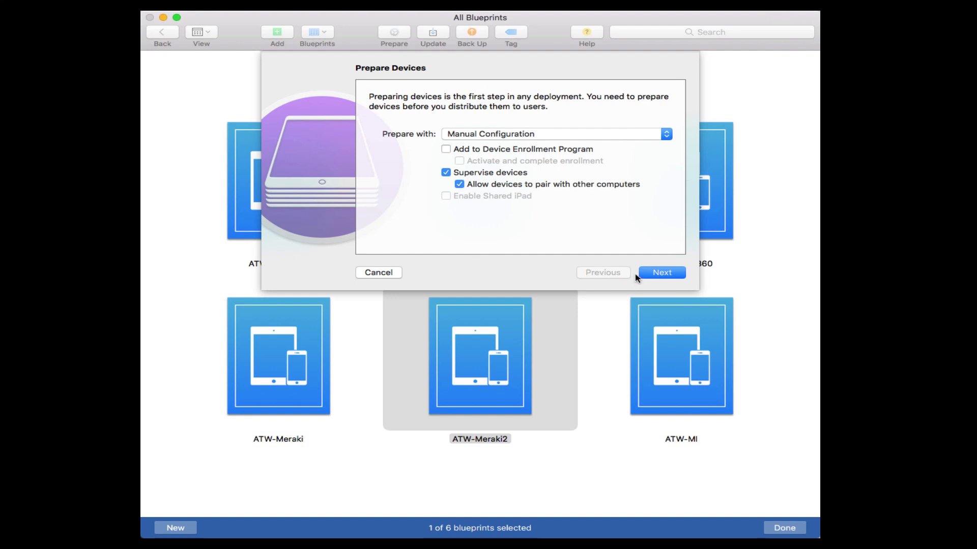
pyautogui.click(659, 274)
pyautogui.click(548, 136)
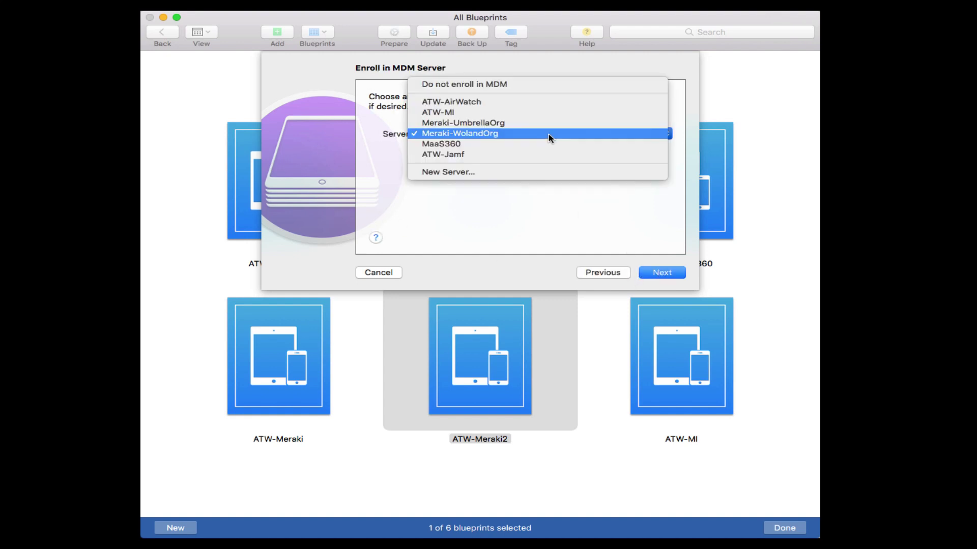
pyautogui.click(526, 174)
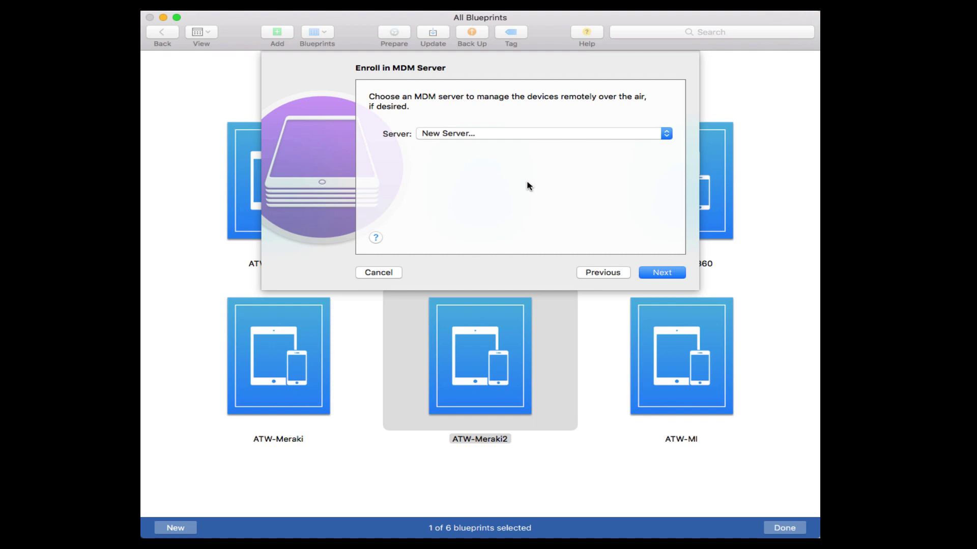
# Name the server ATW-Meraki-MDM, paste the Meraki enrollment URL, and fetch its certificates.
pyautogui.click(657, 273)
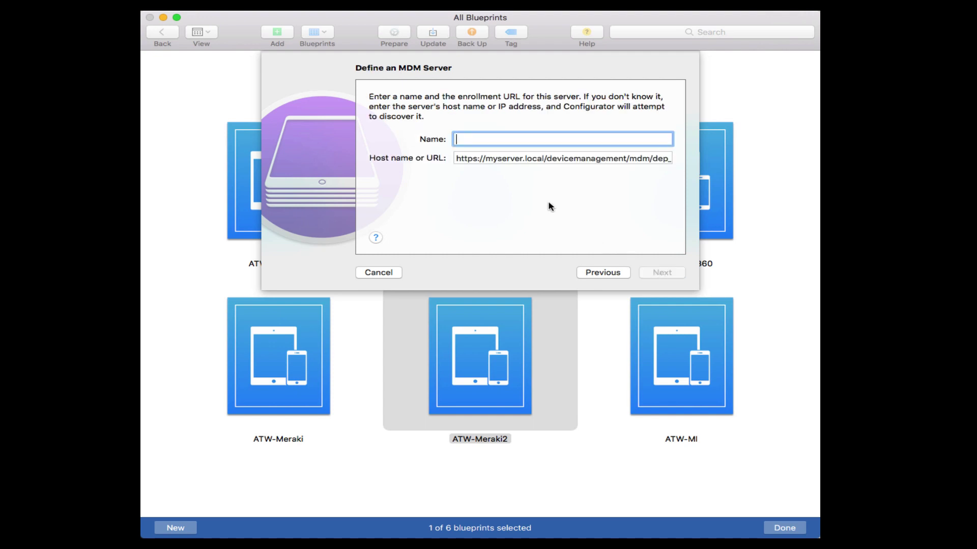
pyautogui.write('ATW-')
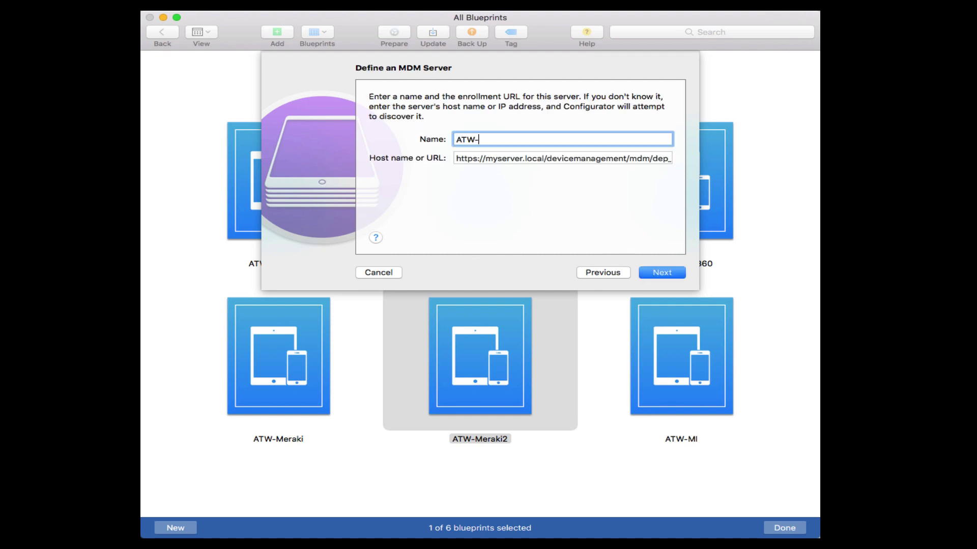
pyautogui.write('Meraki-MDM')
pyautogui.press('Tab')
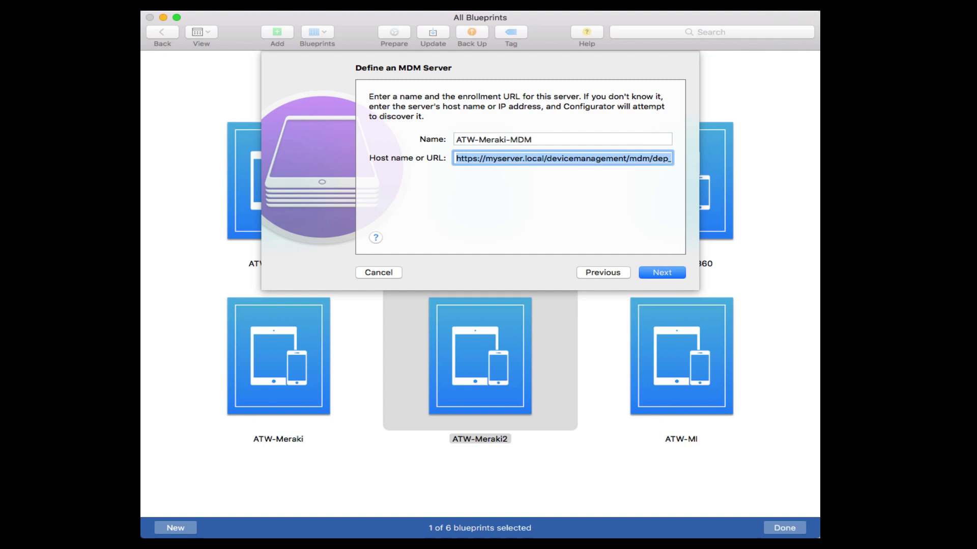
pyautogui.press('BackSpace')
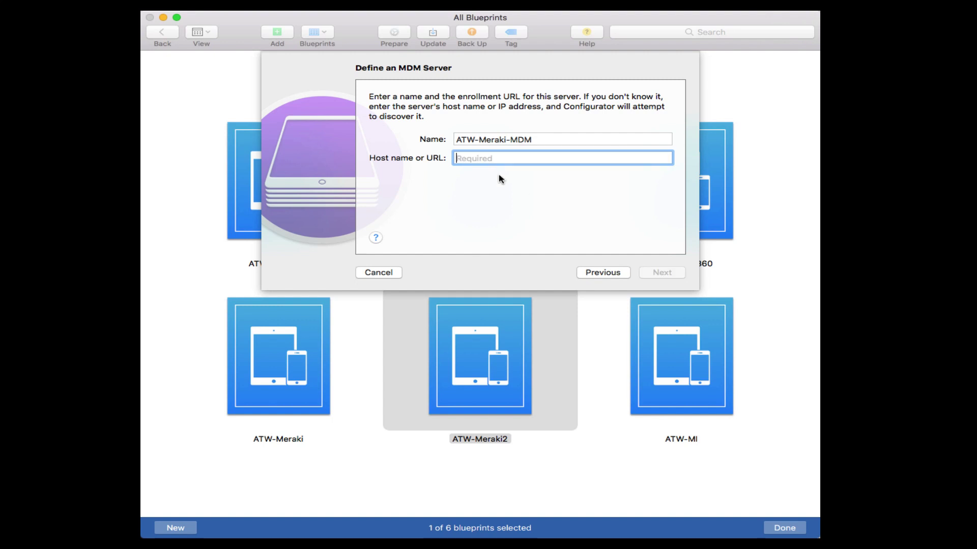
pyautogui.press('super+v')
pyautogui.press('super+Left')
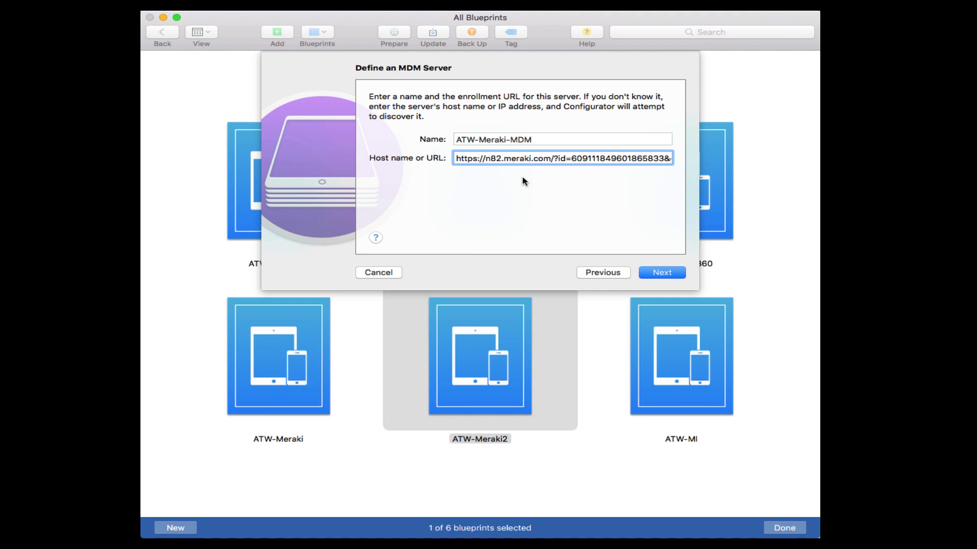
pyautogui.click(662, 277)
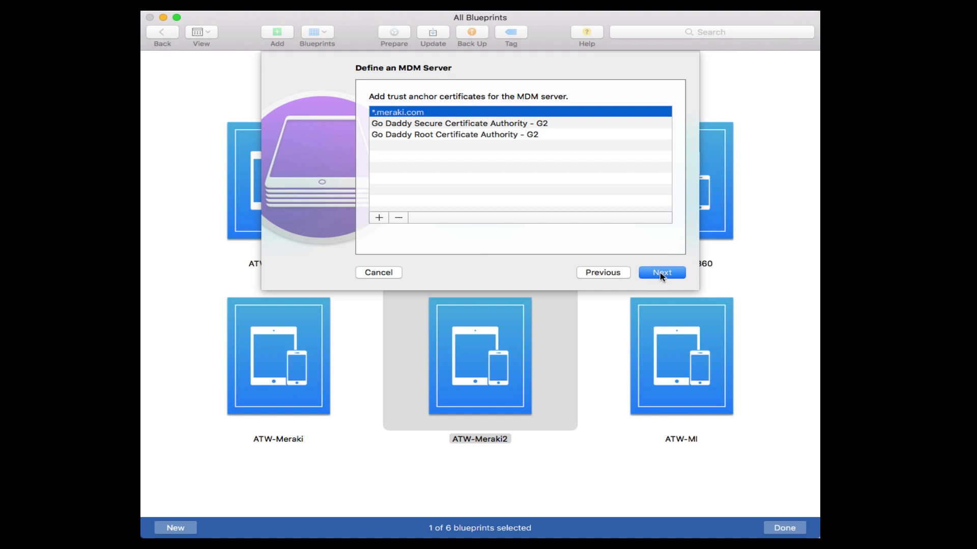
# Accept the trust certificates, start a new organization, and skip the Device Enrollment Program sign-in.
pyautogui.click(662, 274)
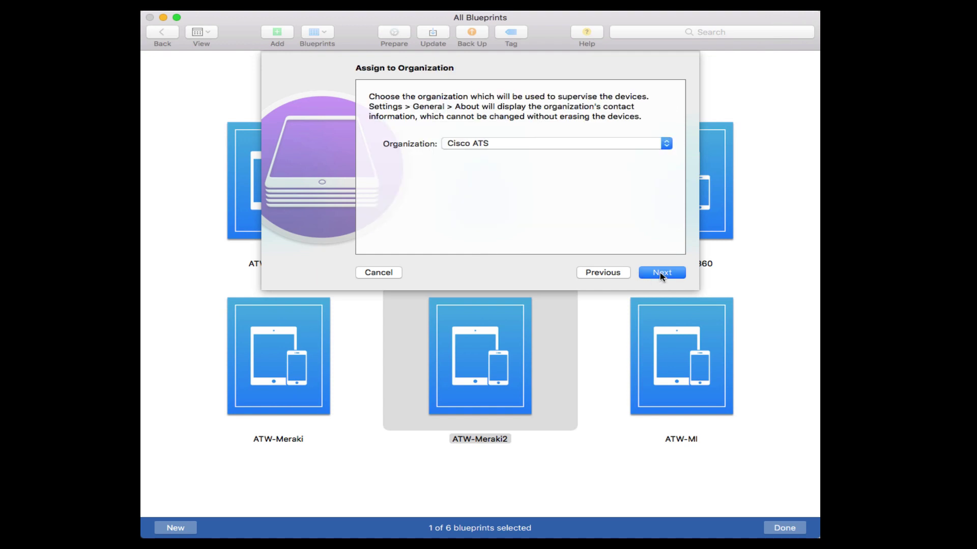
pyautogui.click(522, 146)
pyautogui.click(519, 160)
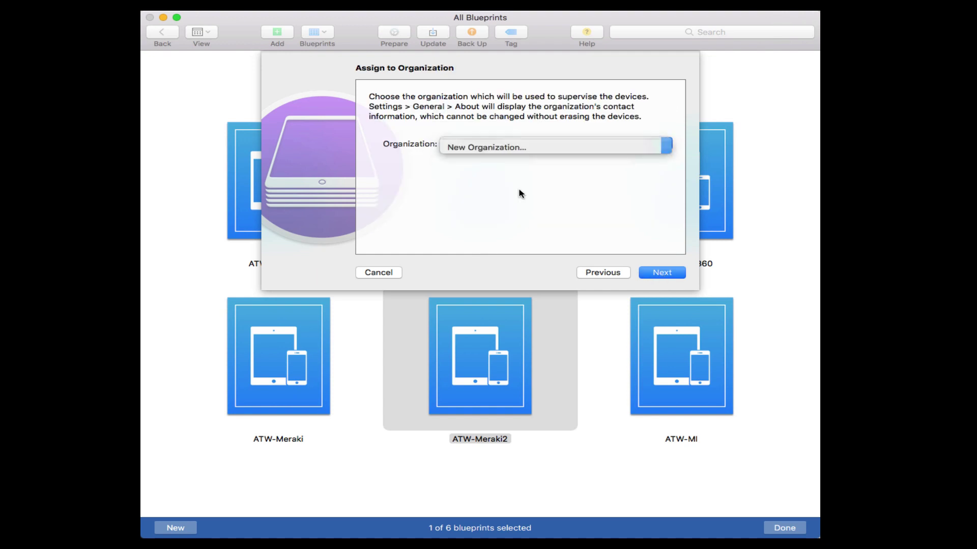
pyautogui.click(669, 275)
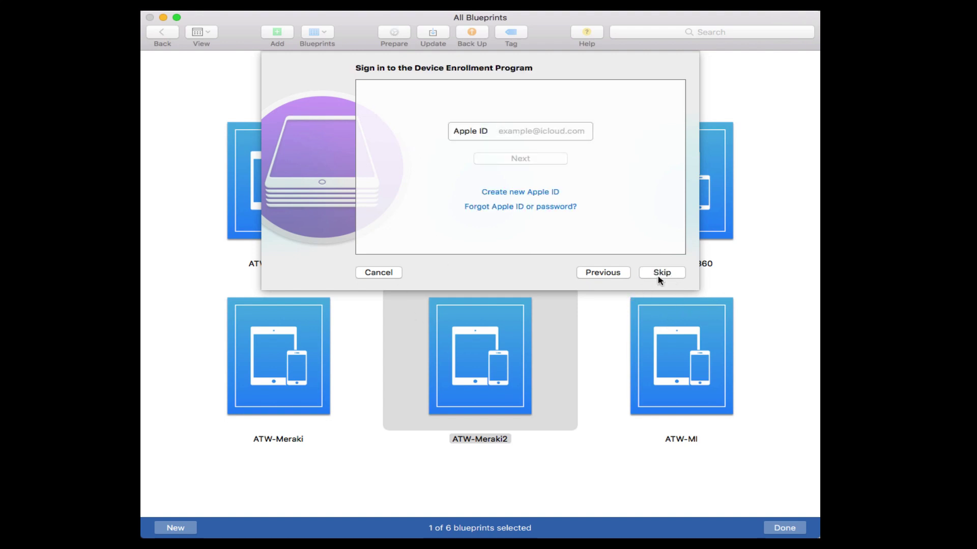
pyautogui.click(661, 274)
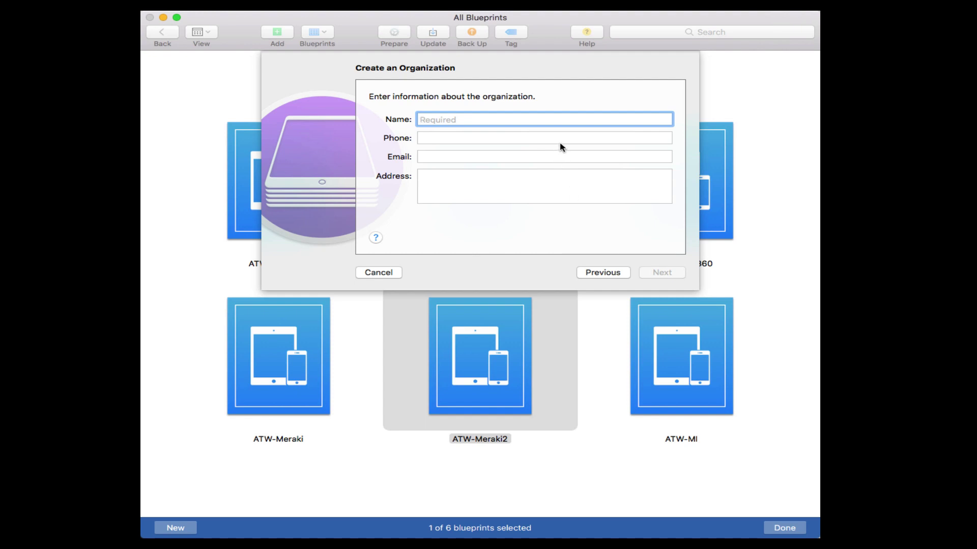
# Name the organization Cisco ATS TMEs, enter its phone and email, and generate a new supervision identity.
pyautogui.write('Cisco ')
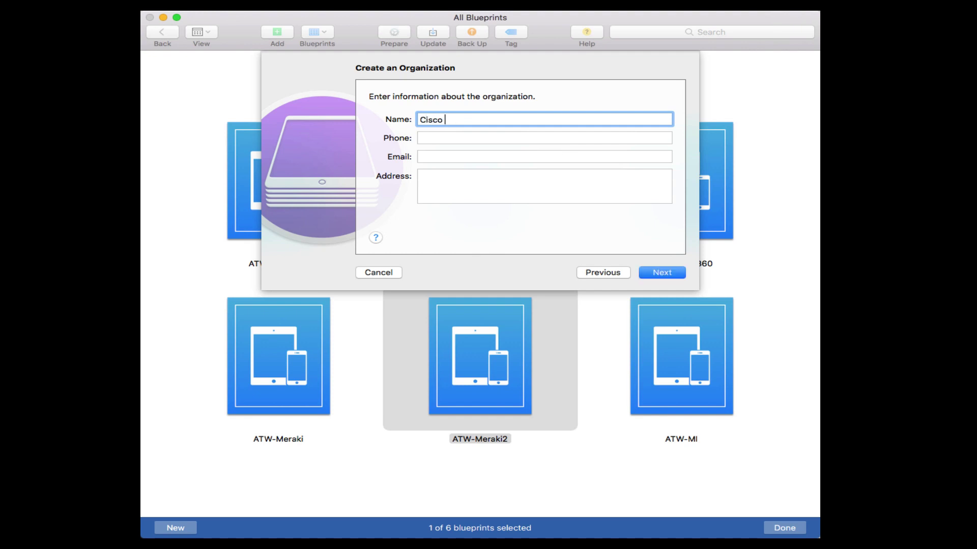
pyautogui.write('ATS TMEs')
pyautogui.click(544, 138)
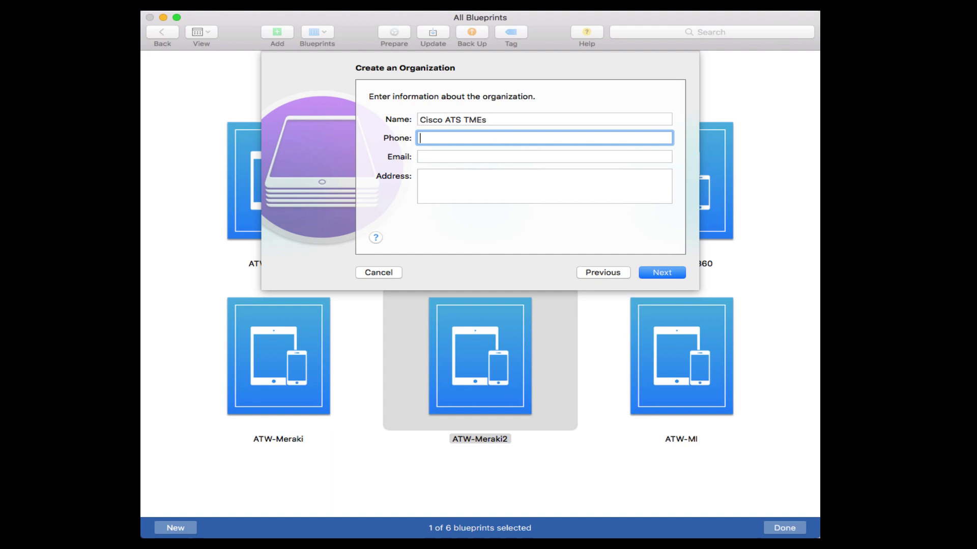
pyautogui.write('555-555-5555')
pyautogui.press('Tab')
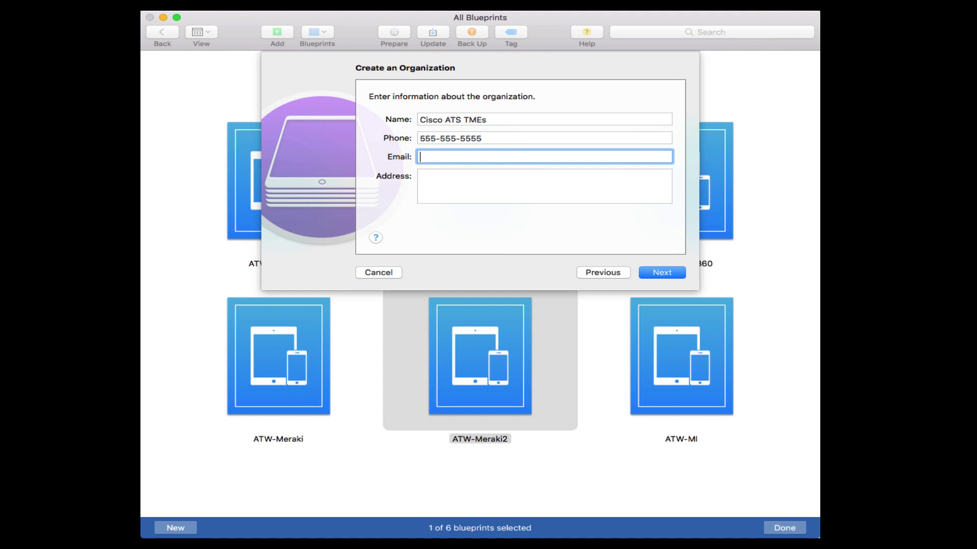
pyautogui.write('tme')
pyautogui.click(662, 272)
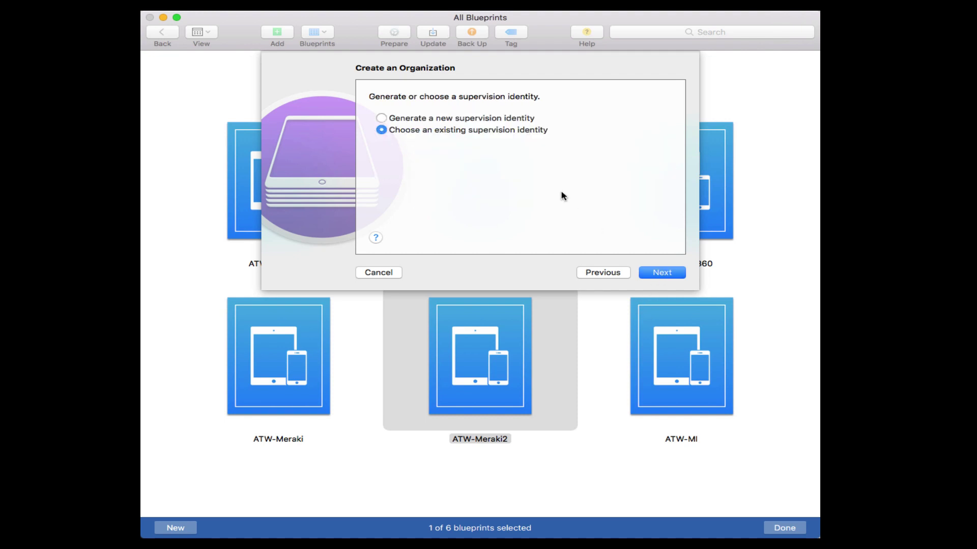
pyautogui.click(502, 119)
pyautogui.click(655, 275)
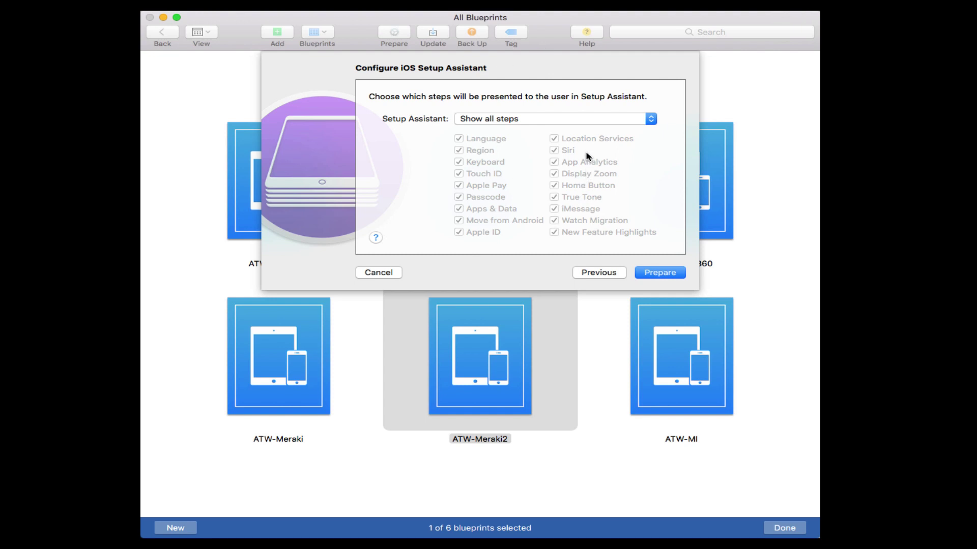
# Choose 'Show only some steps', tick Touch ID, Passcode, Apple ID, Location Services, Display Zoom, Home Button, then Prepare.
pyautogui.click(586, 122)
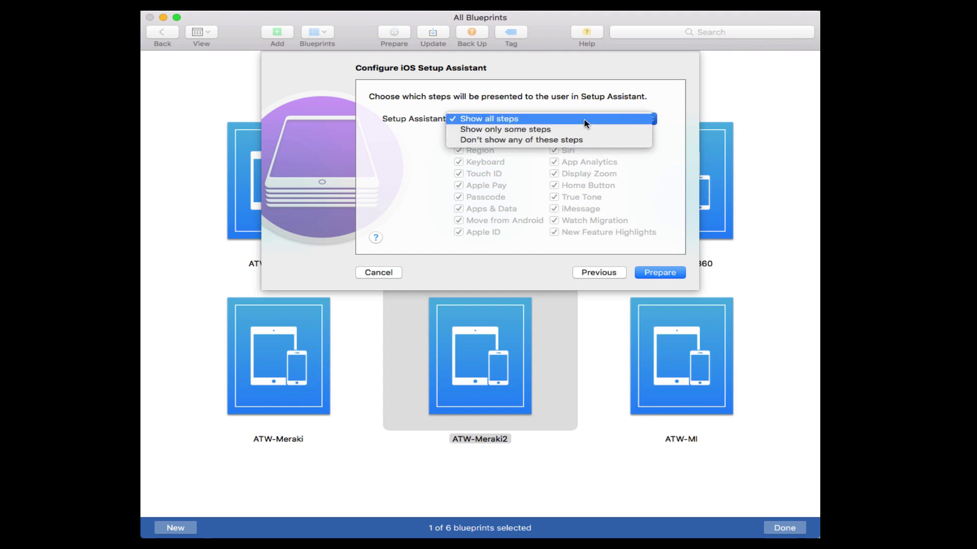
pyautogui.click(585, 130)
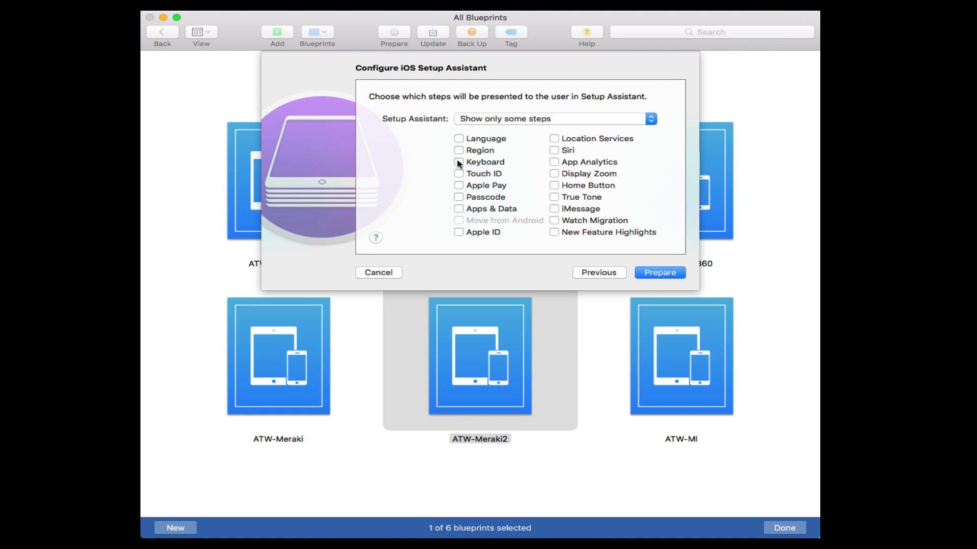
pyautogui.click(458, 175)
pyautogui.click(459, 198)
pyautogui.click(473, 235)
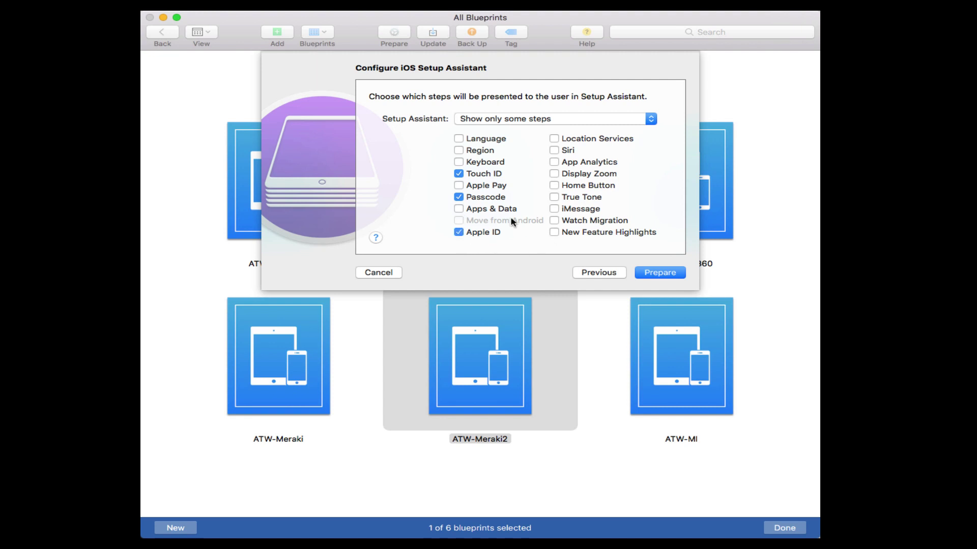
pyautogui.click(577, 143)
pyautogui.click(573, 177)
pyautogui.click(559, 186)
pyautogui.click(660, 274)
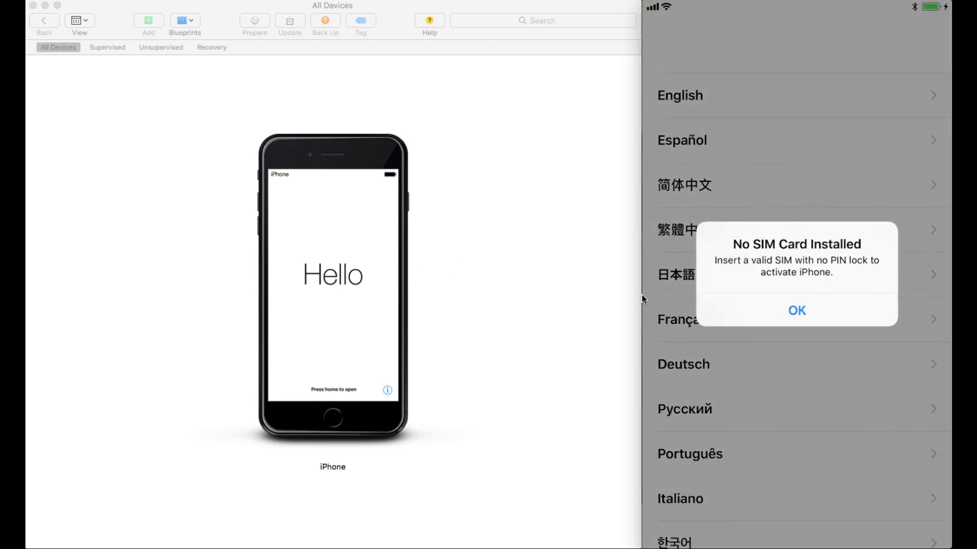
# Wait for preparation to complete until All Devices shows the iPhone at Hello.
pyautogui.moveTo(770, 311)
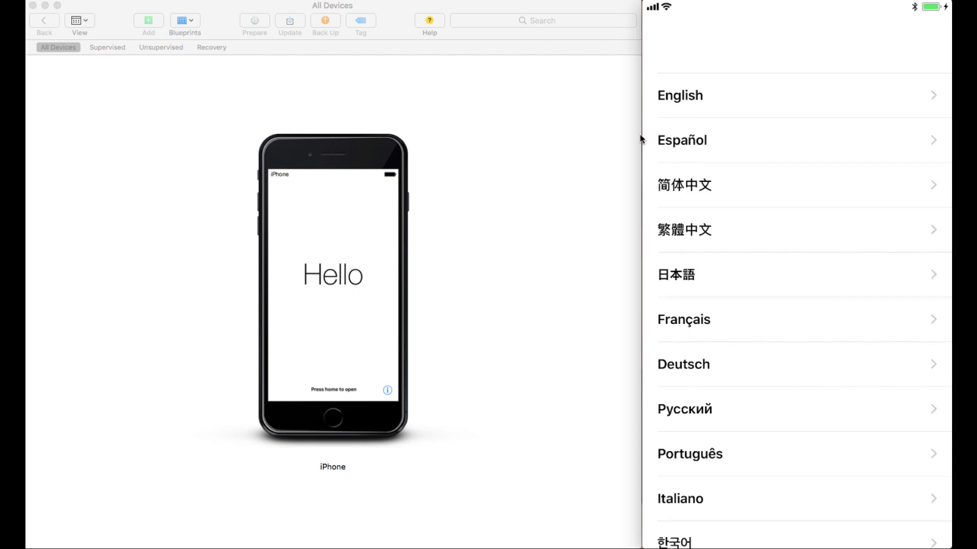
pyautogui.moveTo(727, 99)
# Apply the ATW-Meraki2 blueprint to the selected iPhone from its context menu and confirm.
pyautogui.click(329, 211)
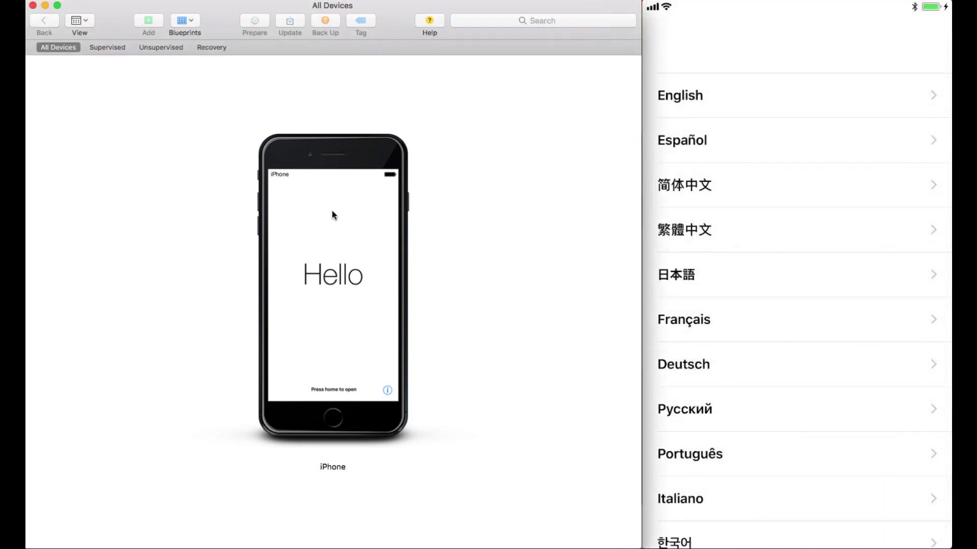
pyautogui.click(340, 213)
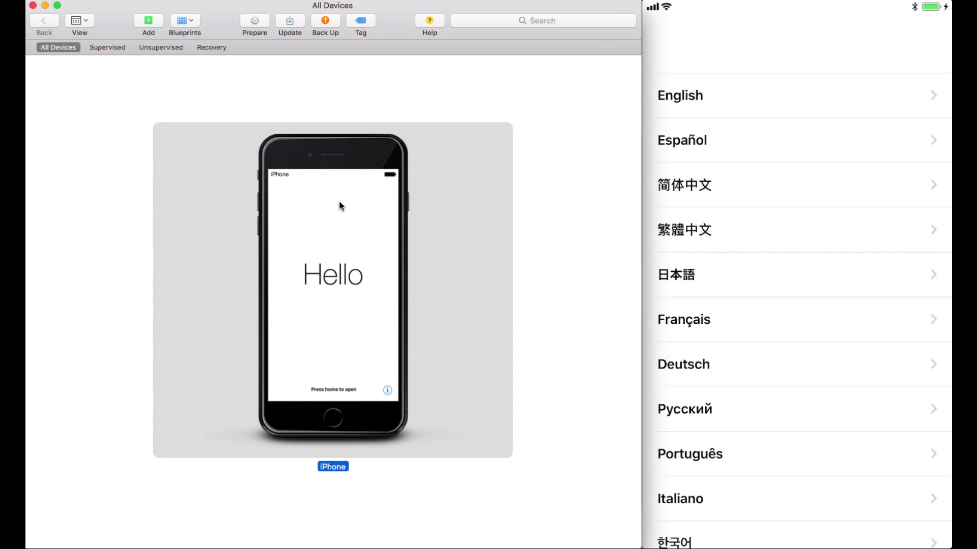
pyautogui.rightClick(339, 201)
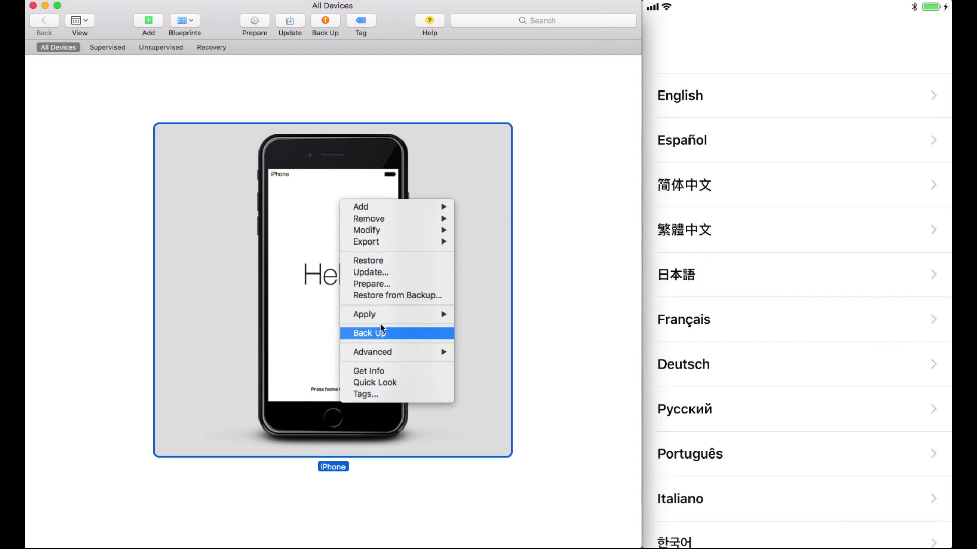
pyautogui.moveTo(383, 315)
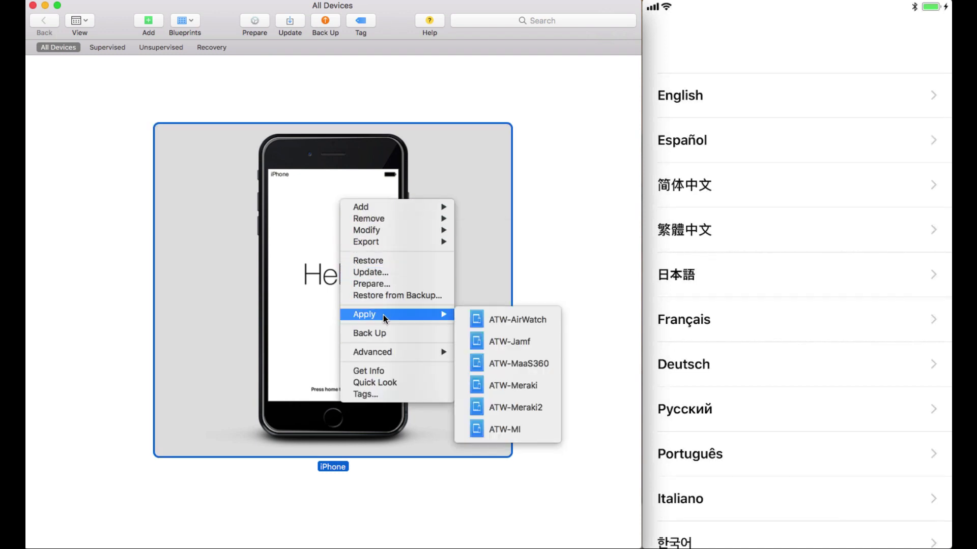
pyautogui.click(532, 408)
pyautogui.click(421, 131)
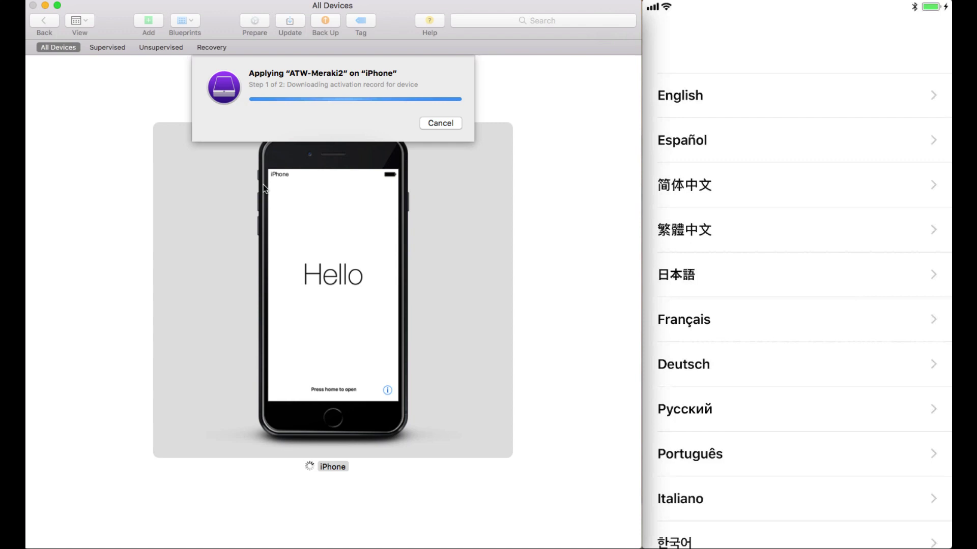
# Wait for the ATW-Meraki2 blueprint to finish applying as the iPhone advances through setup.
pyautogui.moveTo(733, 132)
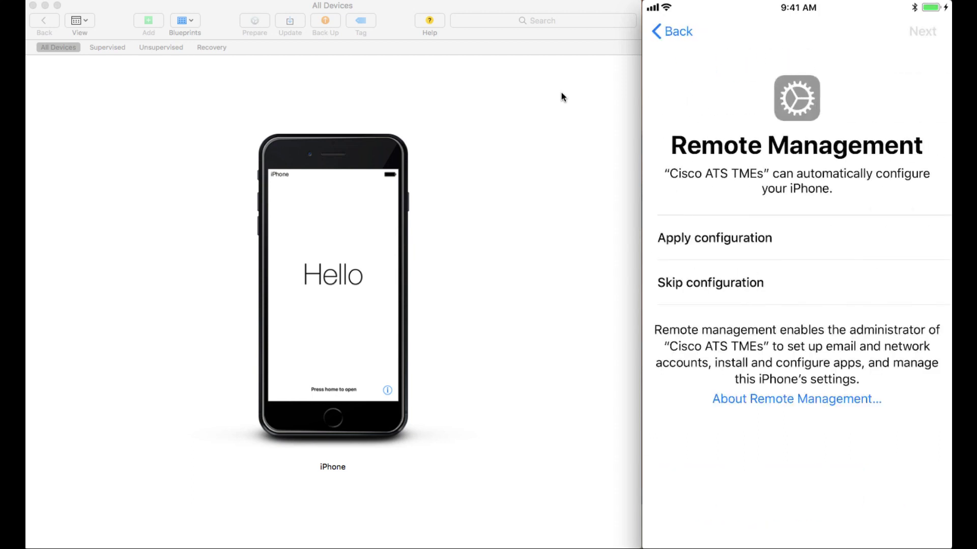
# Accept the Cisco ATS TMEs remote management configuration on the iPhone and continue setup.
pyautogui.moveTo(678, 177)
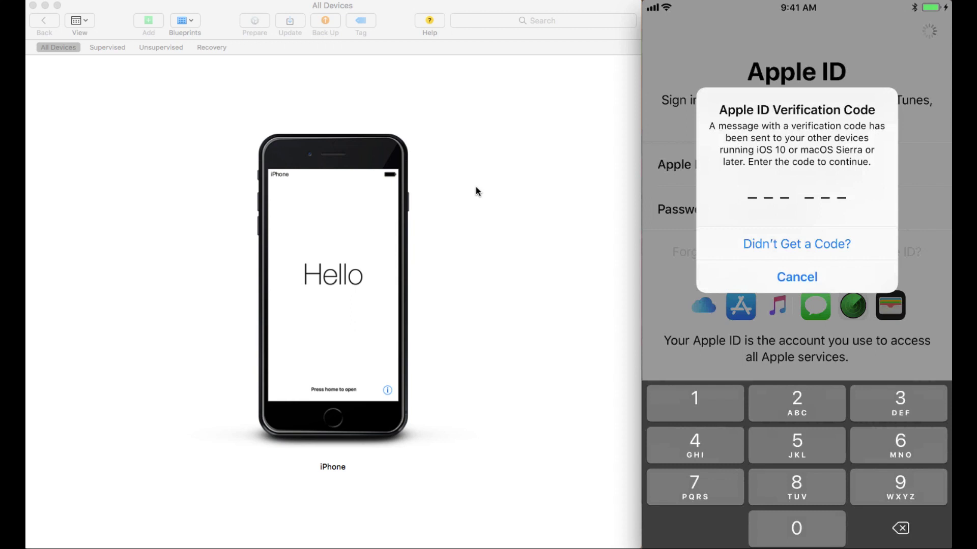
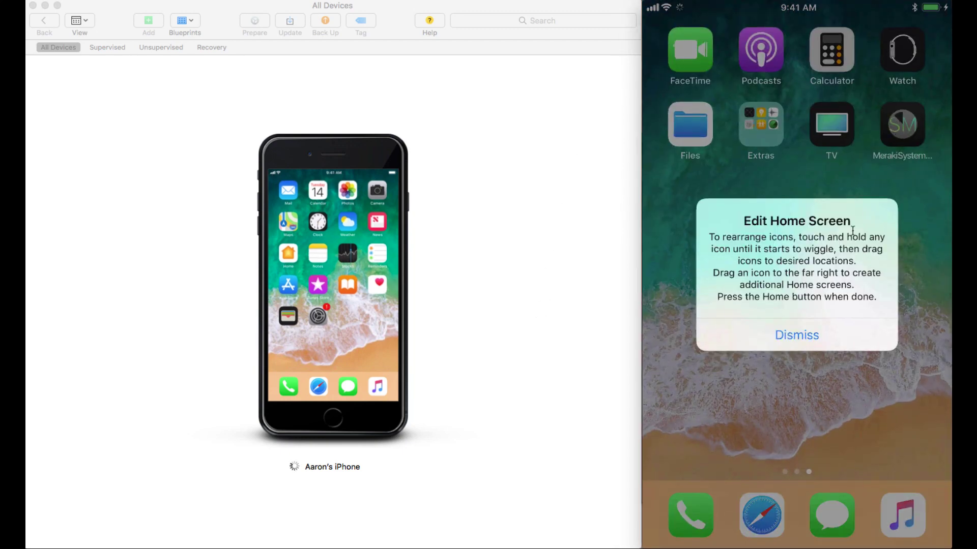
# Wait on the mirrored iPhone home screen until the Meraki MDM and Cisco Security apps finish installing.
pyautogui.moveTo(849, 21)
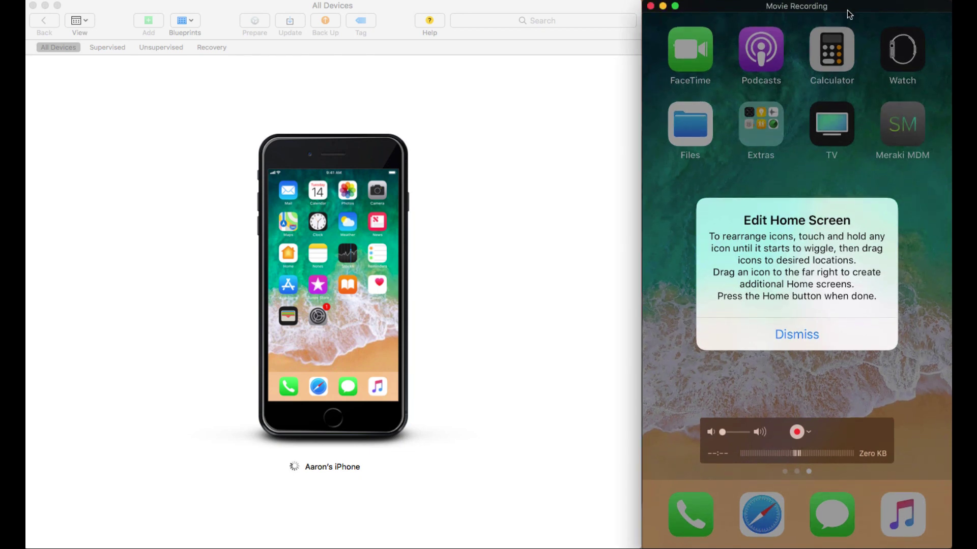